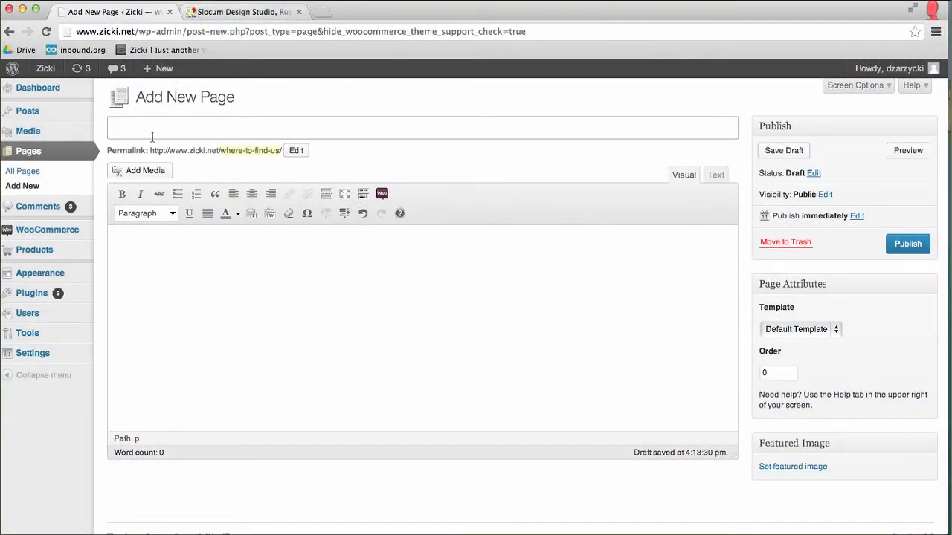
# Title the new page "Where to Find Us" and enter "Here is where to find us:" as its body text
pyautogui.write('Where')
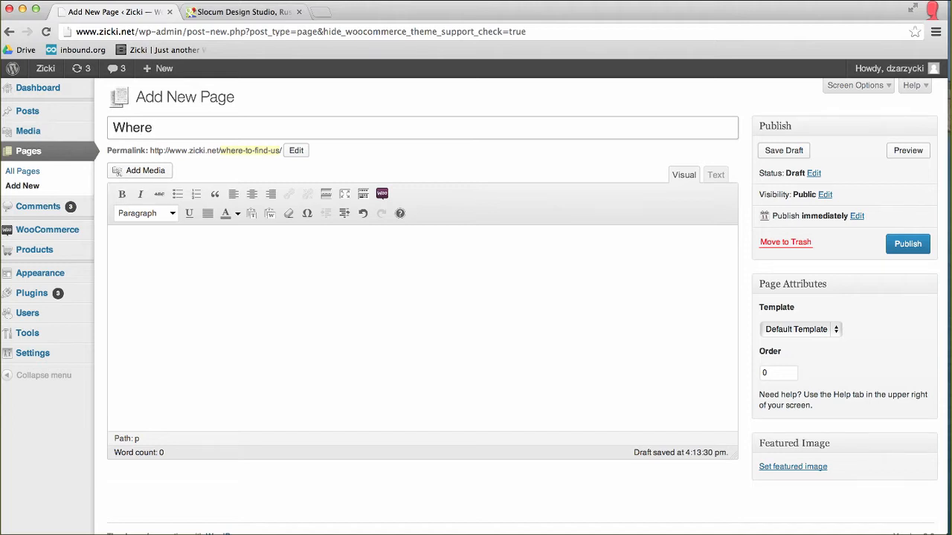
pyautogui.write('to Find Us')
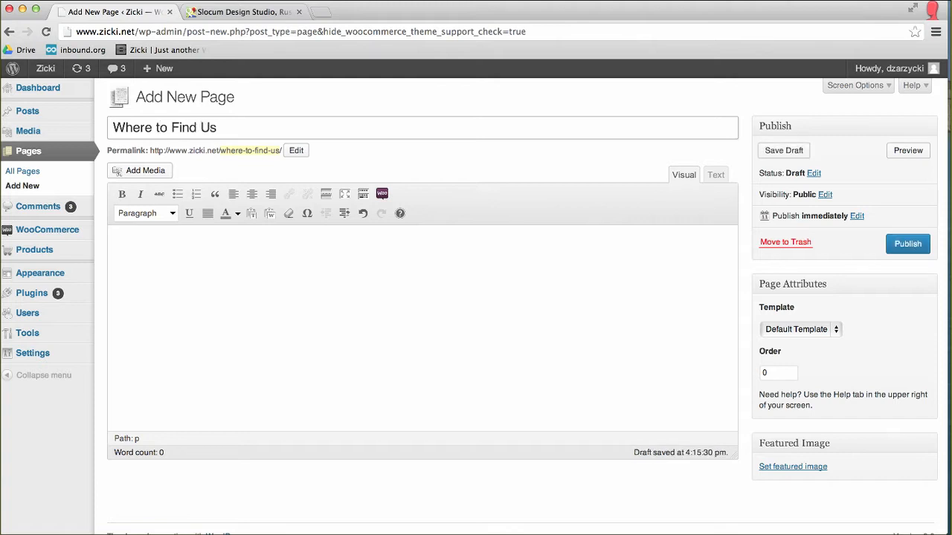
pyautogui.press('Tab')
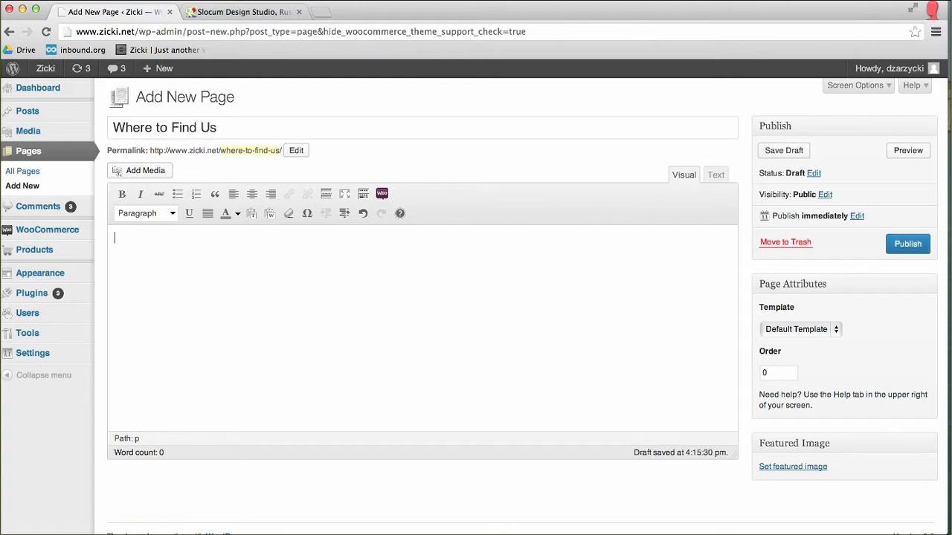
pyautogui.write('Here is where to find us:')
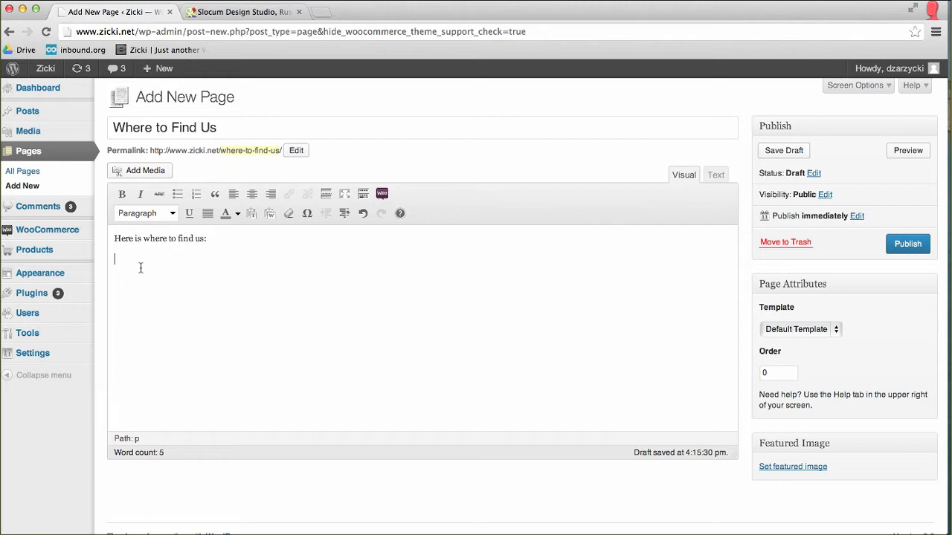
# Switch to Google Maps, reset the map and search for "slocum design", choosing the suggested Slocum Design Studio in Dartmouth, MA
pyautogui.click(245, 14)
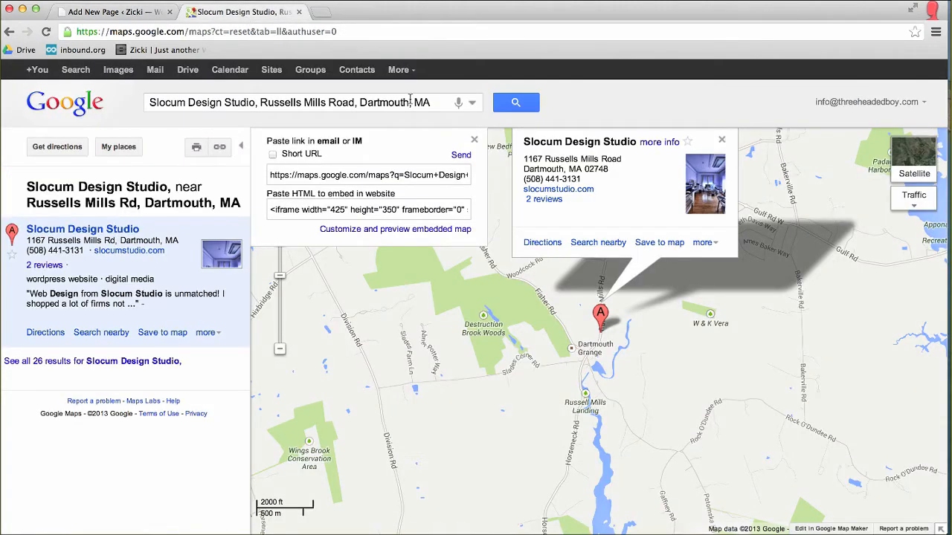
pyautogui.click(440, 102)
pyautogui.press('super+a')
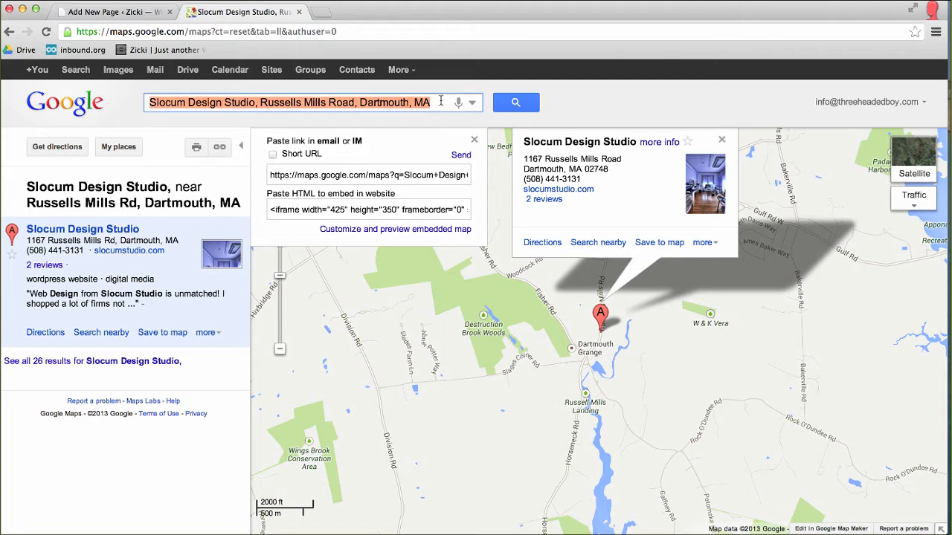
pyautogui.click(17, 102)
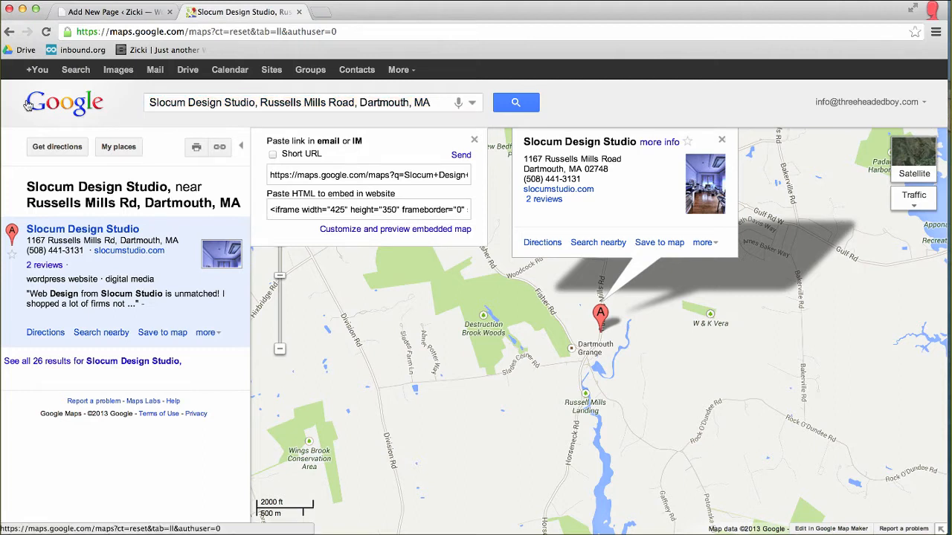
pyautogui.click(40, 104)
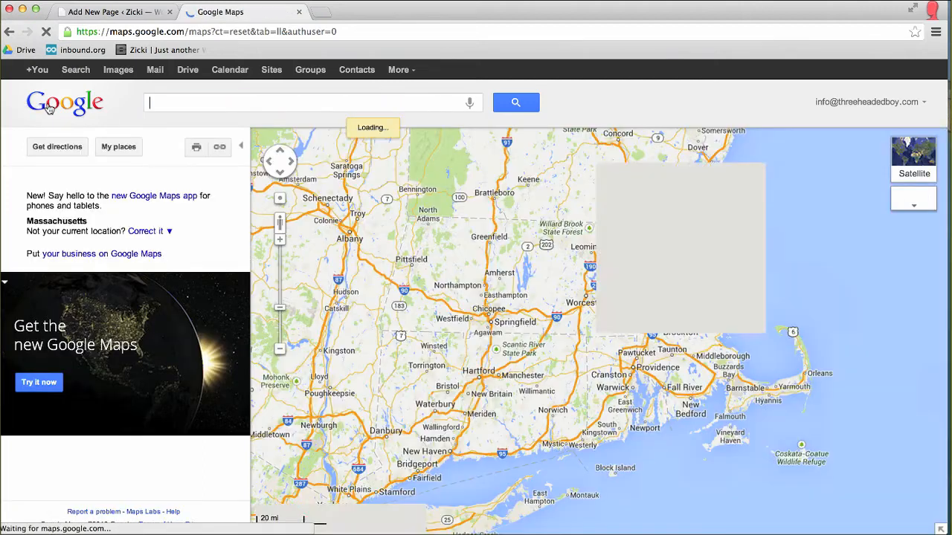
pyautogui.write('s')
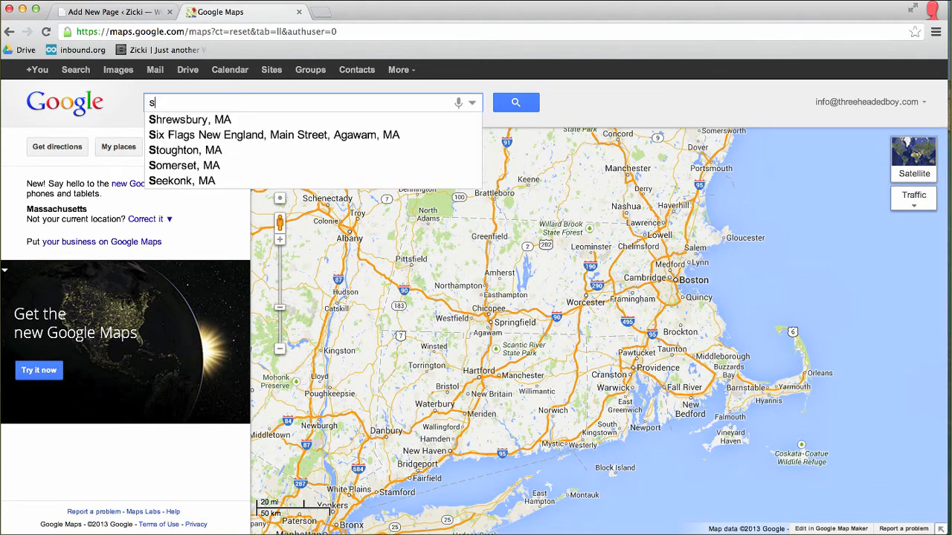
pyautogui.write('locum design')
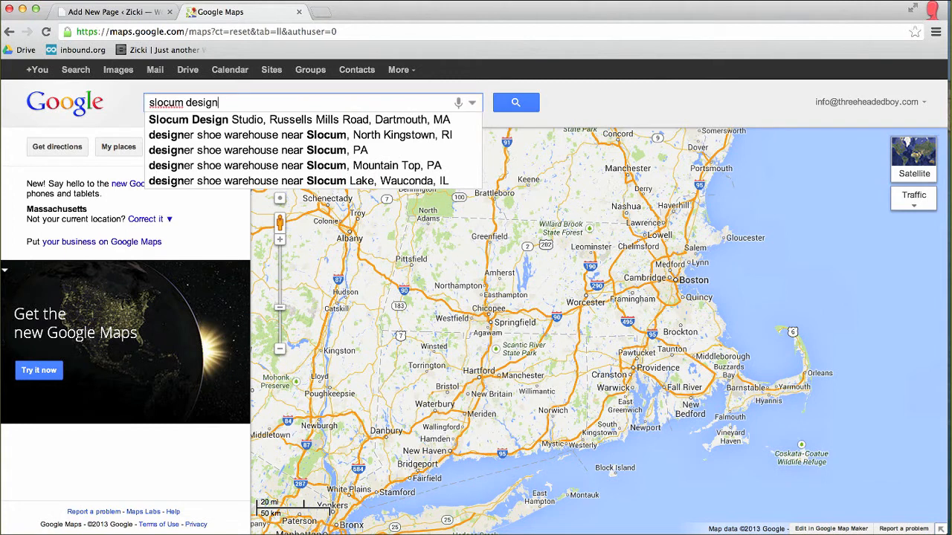
pyautogui.press('Down')
pyautogui.press('Return')
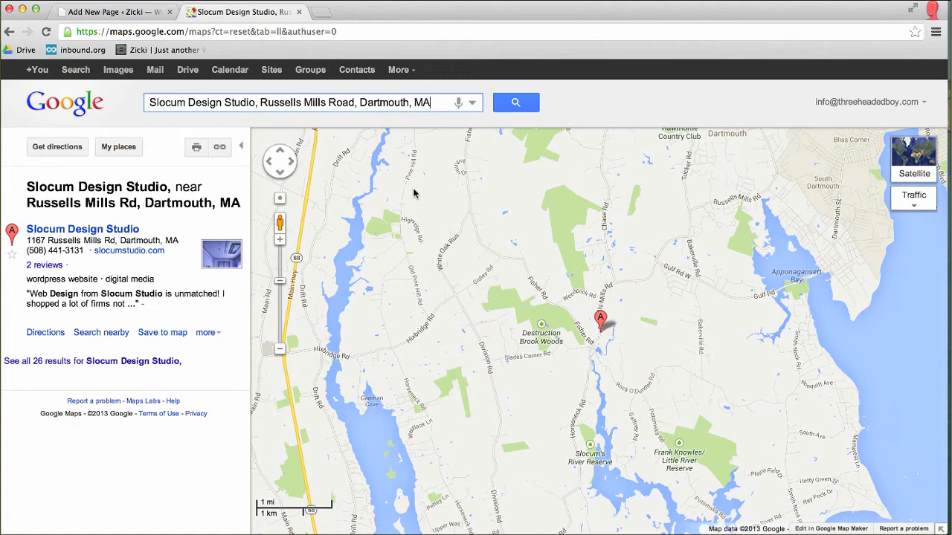
# Frame the map around the Slocum Design Studio marker at a regional scale of about 2 mi, with its info bubble closed
pyautogui.click(603, 321)
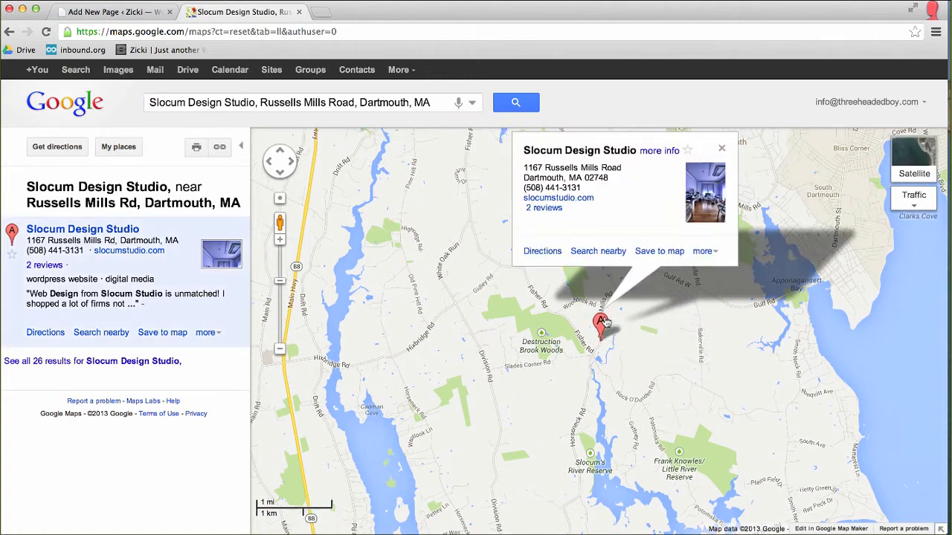
pyautogui.click(702, 251)
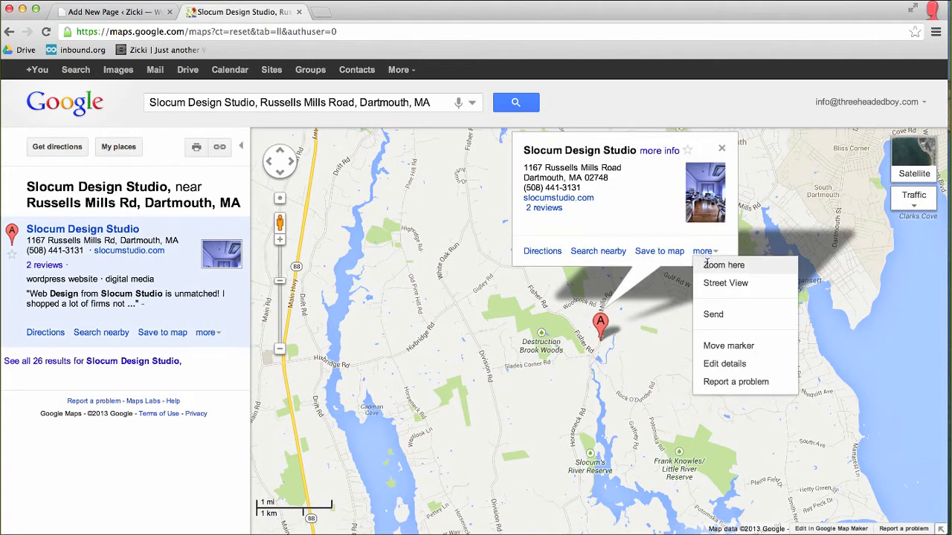
pyautogui.click(706, 265)
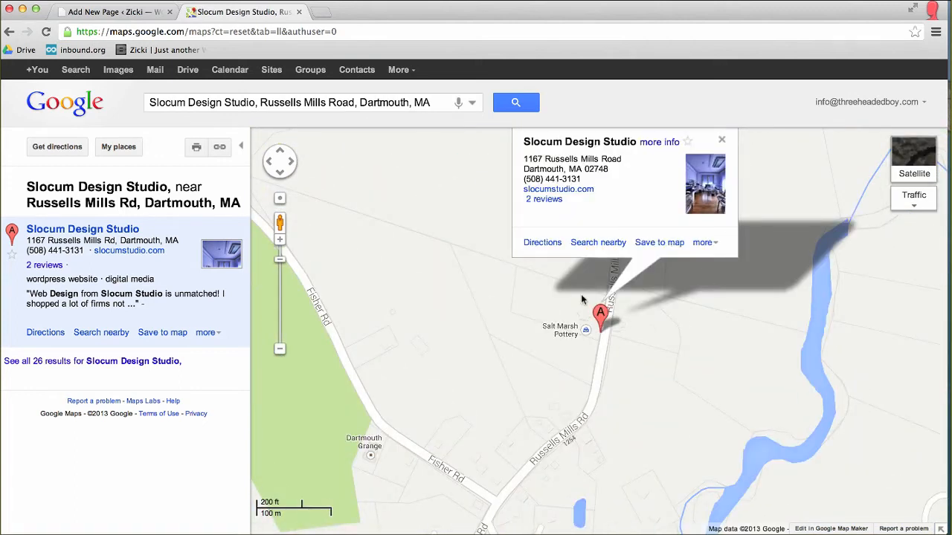
pyautogui.click(279, 350)
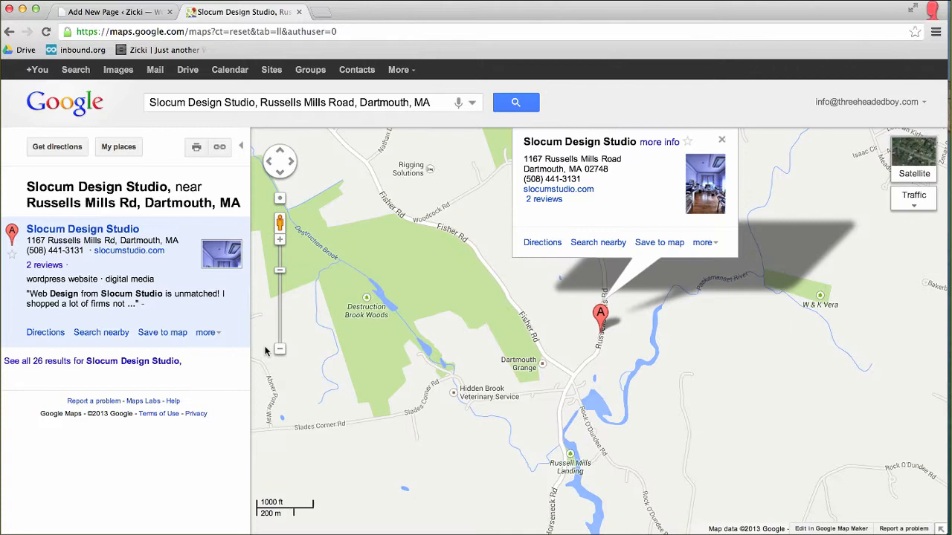
pyautogui.click(280, 350)
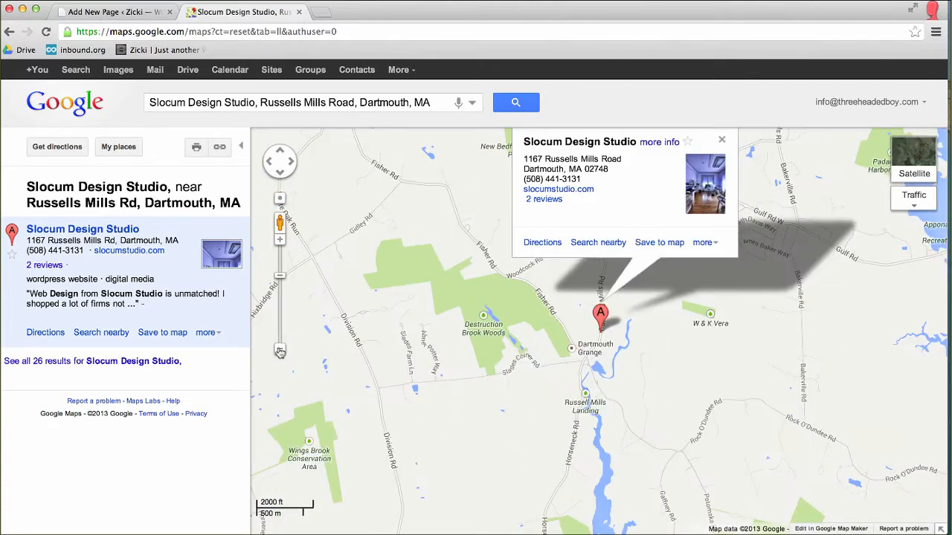
pyautogui.click(279, 351)
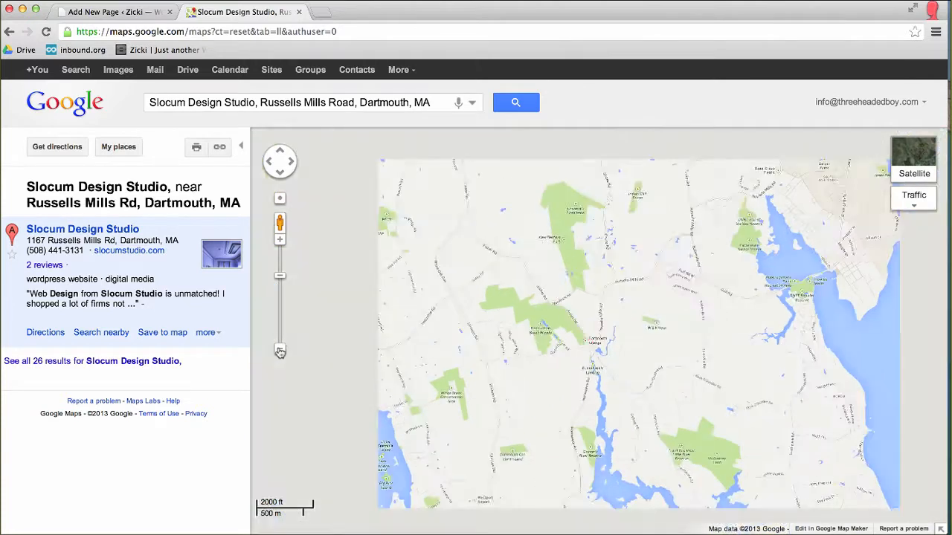
pyautogui.click(279, 351)
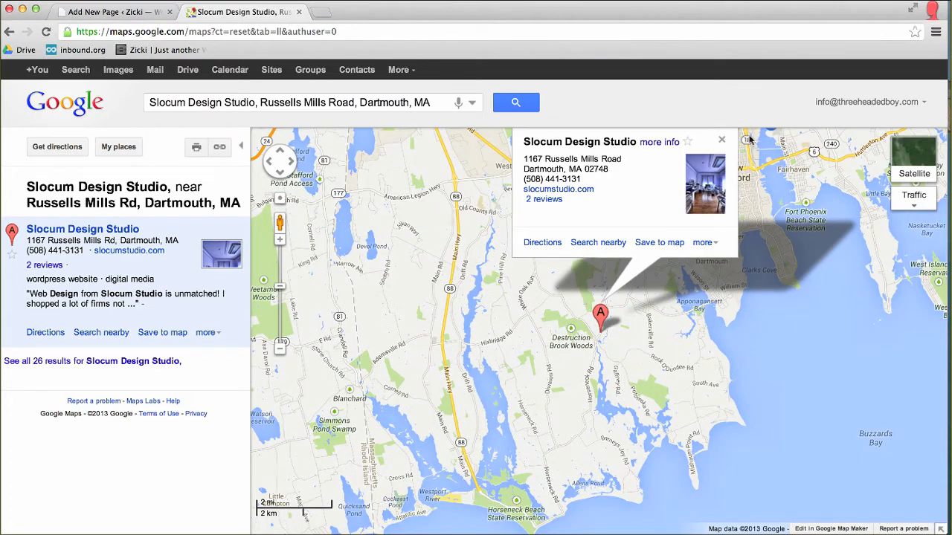
pyautogui.click(721, 141)
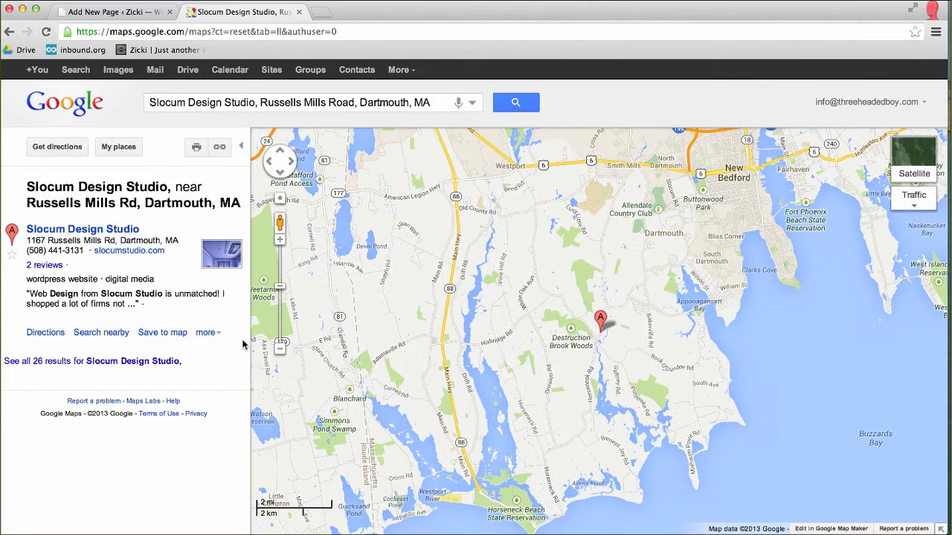
pyautogui.click(281, 354)
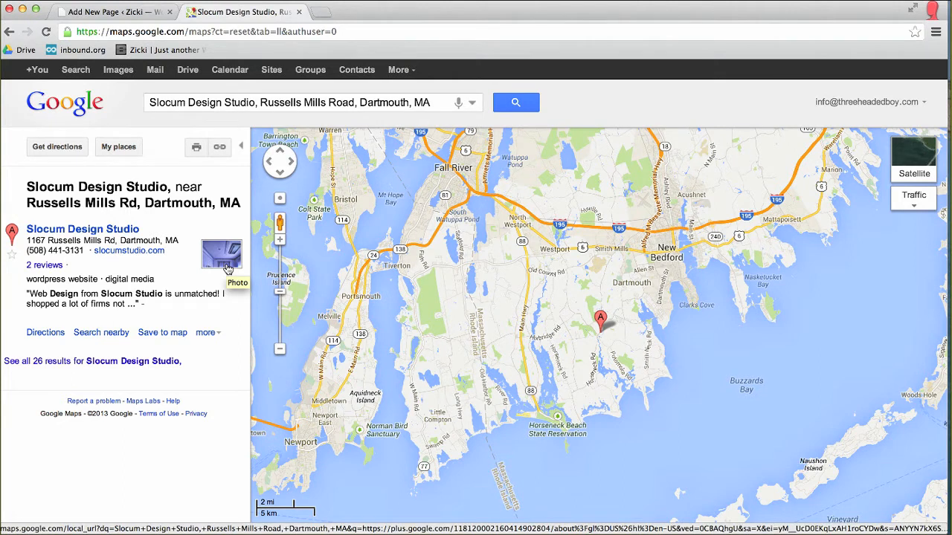
# Display the map's sharing links and copy the HTML code for embedding it in a website
pyautogui.click(220, 148)
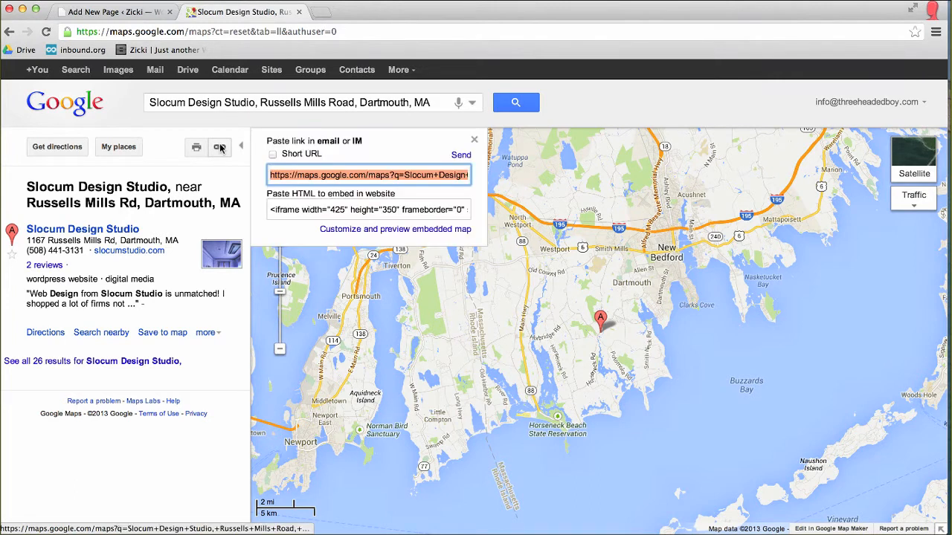
pyautogui.click(335, 232)
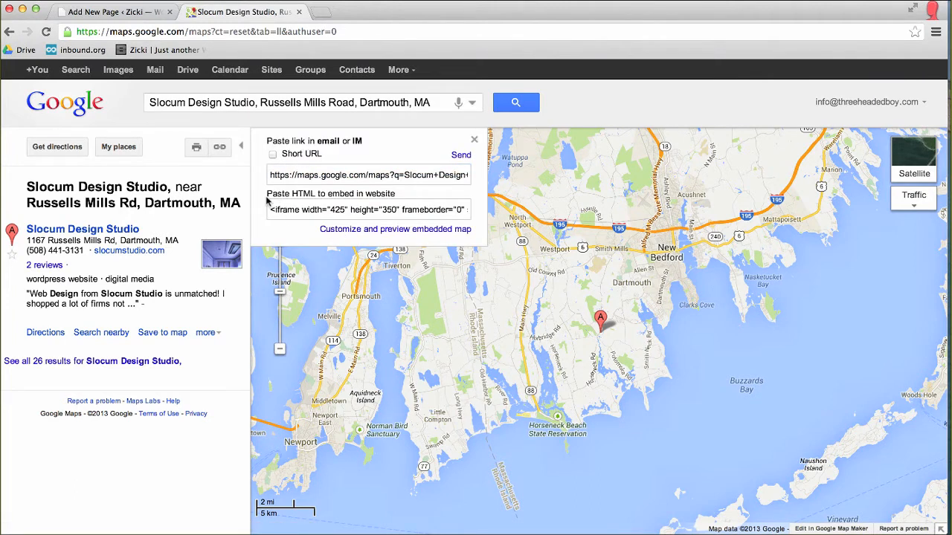
pyautogui.tripleClick(407, 193)
pyautogui.click(407, 193)
pyautogui.click(279, 211)
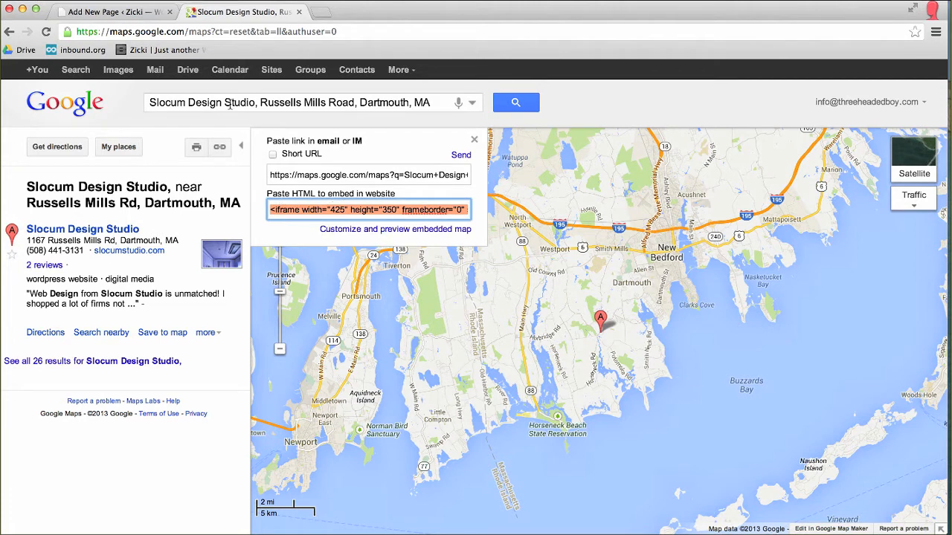
# Paste the map's iframe code below the intro line in the page's visual editor, preview the page and return to editing
pyautogui.click(132, 14)
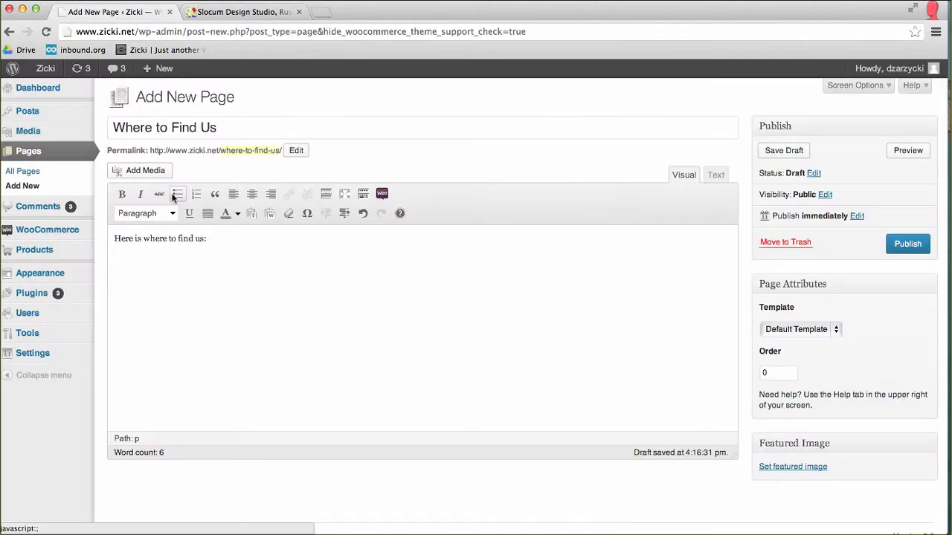
pyautogui.press('Return')
pyautogui.write('<iframe width="425" height="350" frameborder="0" scrolling="no" marginheight="0" marginwidth="0" src="https://maps.google.com/maps?f=q&amp;source=s_q&amp;hl=en&amp;geocode=&amp;q=Slocum+Design+Studio,+Russells+Mills+Road,+Dartmouth,+MA&amp;aq=0&amp;oq=slocum+design&amp;sll=42.036922,-71.683501&amp;sspn=2.500824,5.773315&amp;ie=UTF8&amp;hq=Slocum+Design+Studio,&amp;hnear=Russells+Mills+Rd,+Dartmouth,+Massachusetts&amp;ll=41.574603,-71.003493&amp;spn=0.040595,0.050759&amp;t=m&amp;output=embed"></iframe><br /><small><a href="https://maps.google.com/maps?f=q&amp;source=embed&amp;hl=en&amp;geocode=&amp;q=Slocum+Design+Studio,+Russells+Mills+Road,+Dartmouth,+MA&amp;aq=0&amp;oq=slocum+design&amp;sll=42.036922,-71.683501&amp;sspn=2.500824,5.773315&amp;ie=UTF8&amp;hq=Slocum+Design+Studio,&amp;hnear=Russells+Mills+Rd,+Dartmouth,+Massachusetts&amp;ll=41.574603,-71.003493&amp;spn=0.040595,0.050759&amp;t=m" style="color:#0000FF;text-align:left">View Larger Map</a></small>')
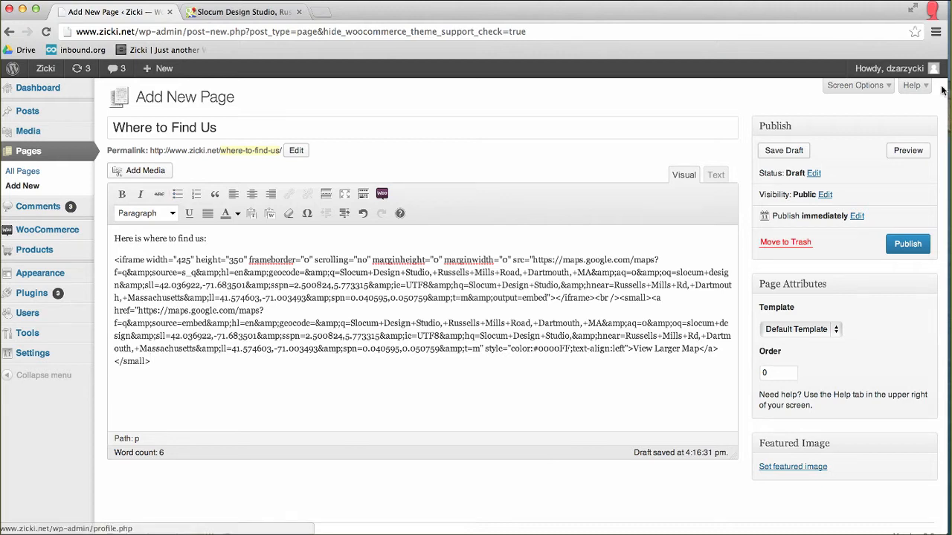
pyautogui.click(911, 153)
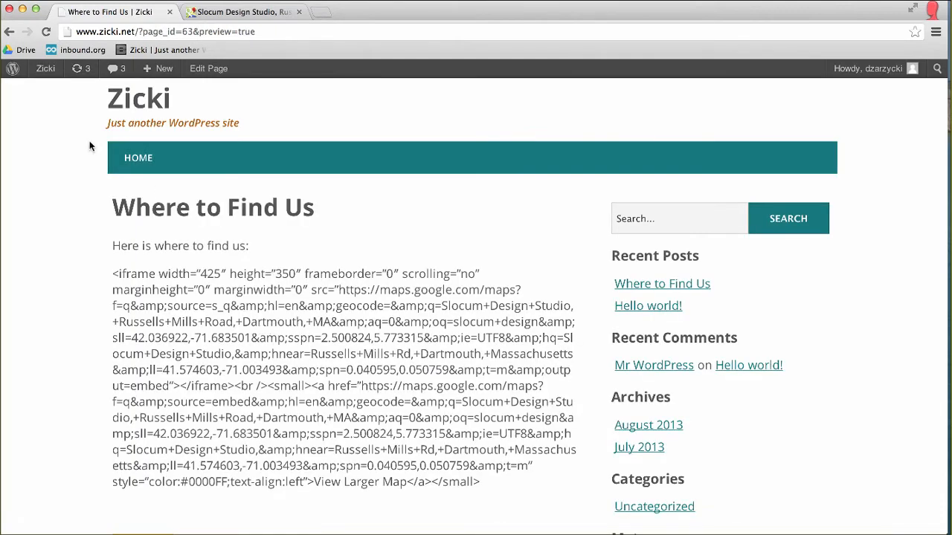
pyautogui.click(9, 32)
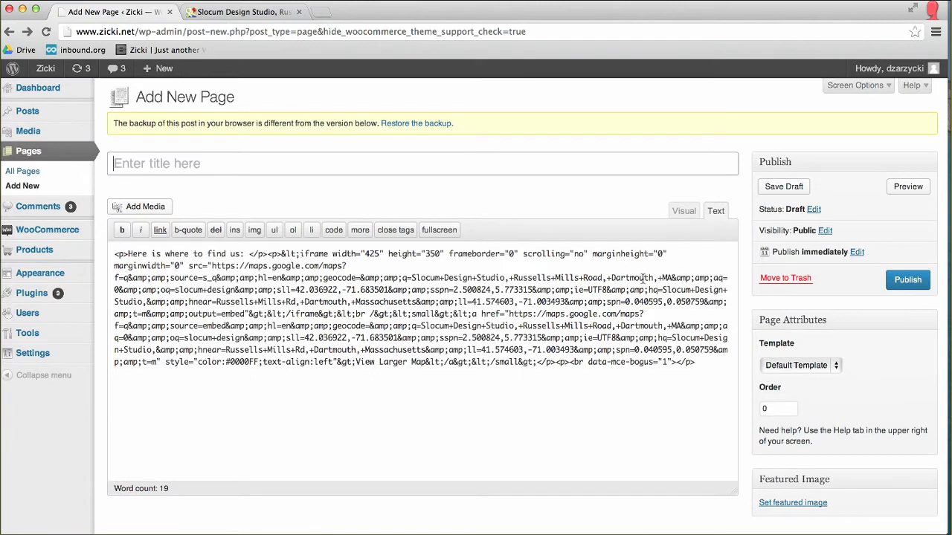
# Copy the iframe code in the visual editor and remove it, keeping only the intro line
pyautogui.click(684, 212)
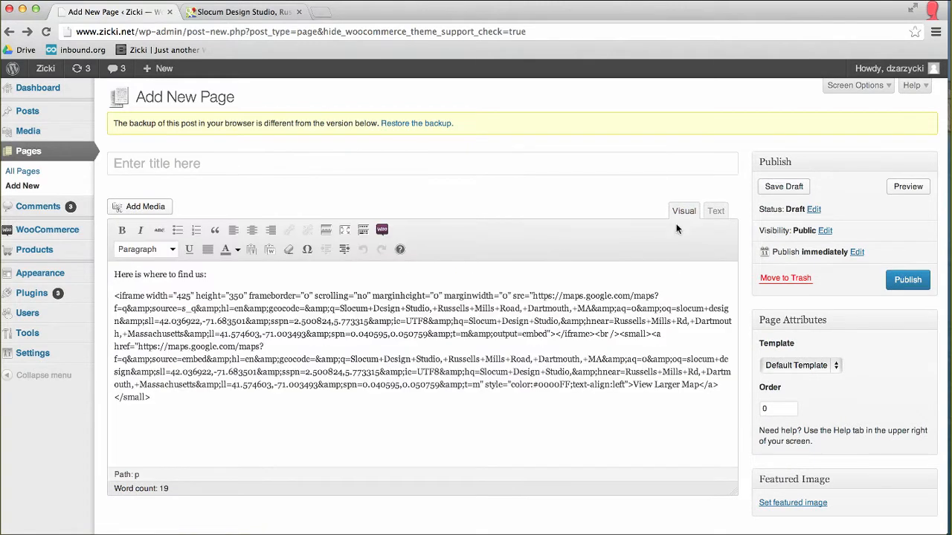
pyautogui.moveTo(154, 397); pyautogui.dragTo(110, 299)
pyautogui.press('super+c')
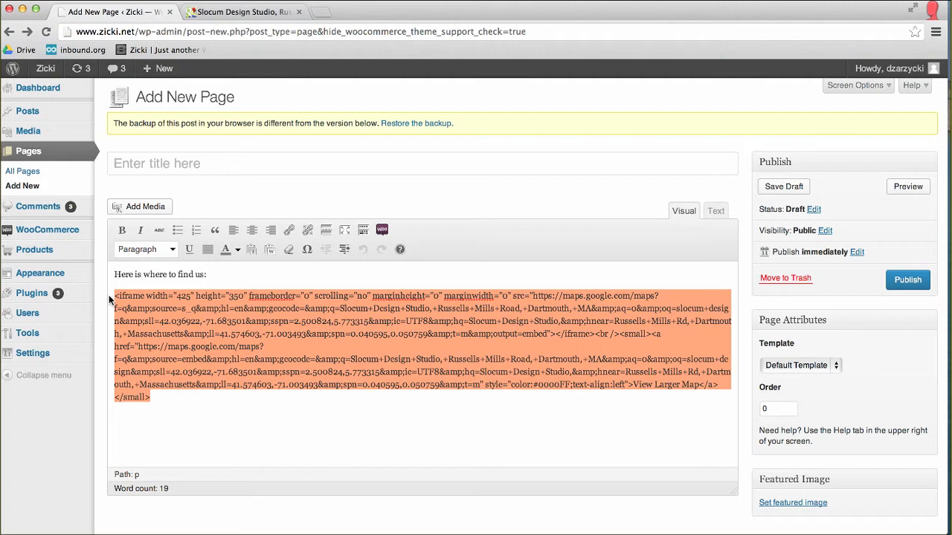
pyautogui.press('BackSpace')
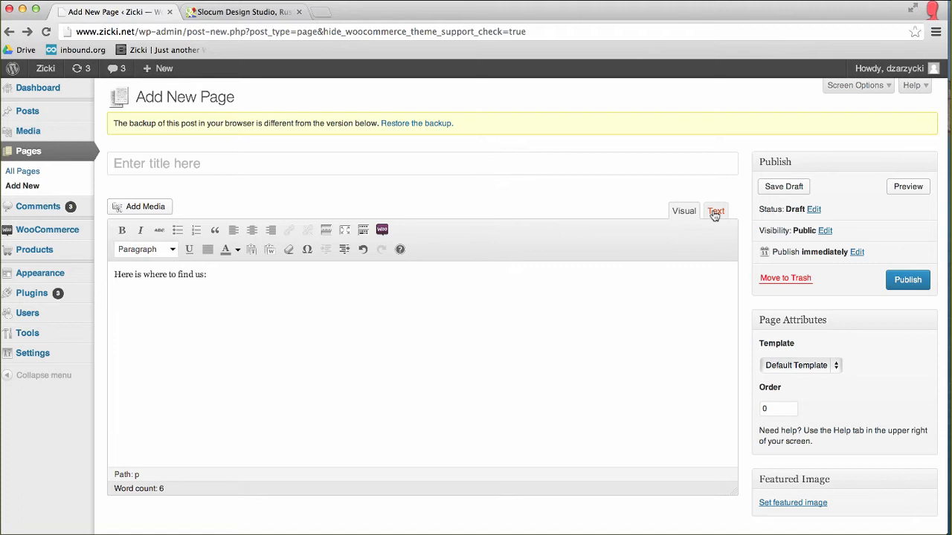
# In the page's HTML text view, replace the two &nbsp; lines below the intro with the copied iframe map code
pyautogui.click(717, 215)
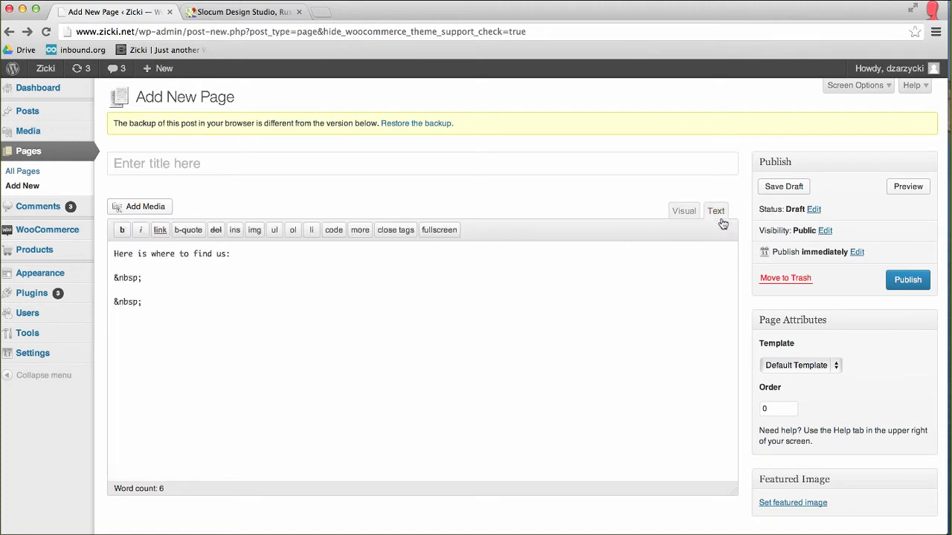
pyautogui.click(686, 212)
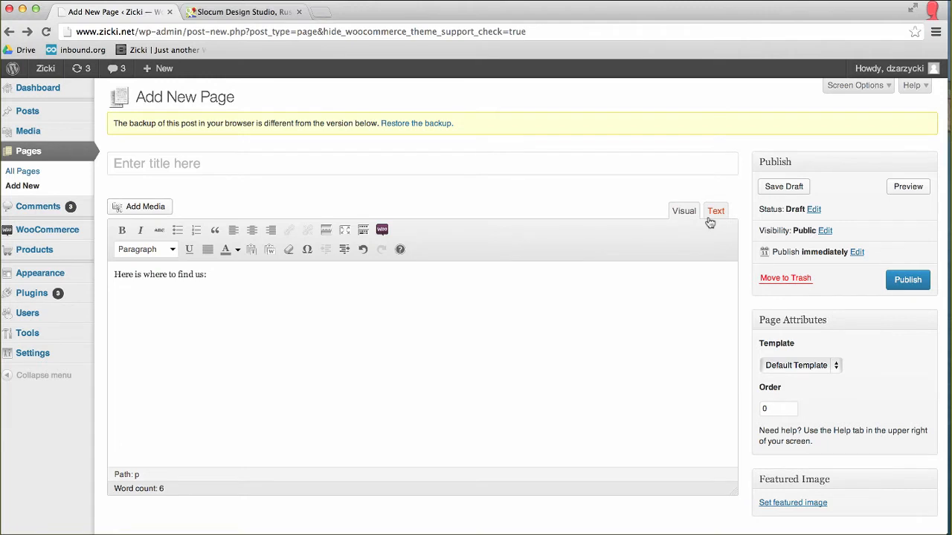
pyautogui.click(715, 216)
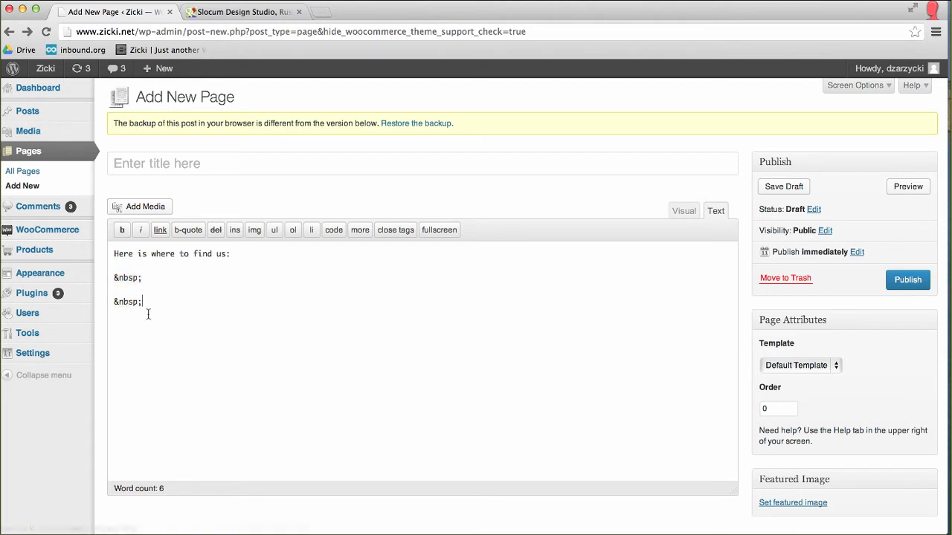
pyautogui.moveTo(146, 311); pyautogui.dragTo(95, 276)
pyautogui.press('BackSpace')
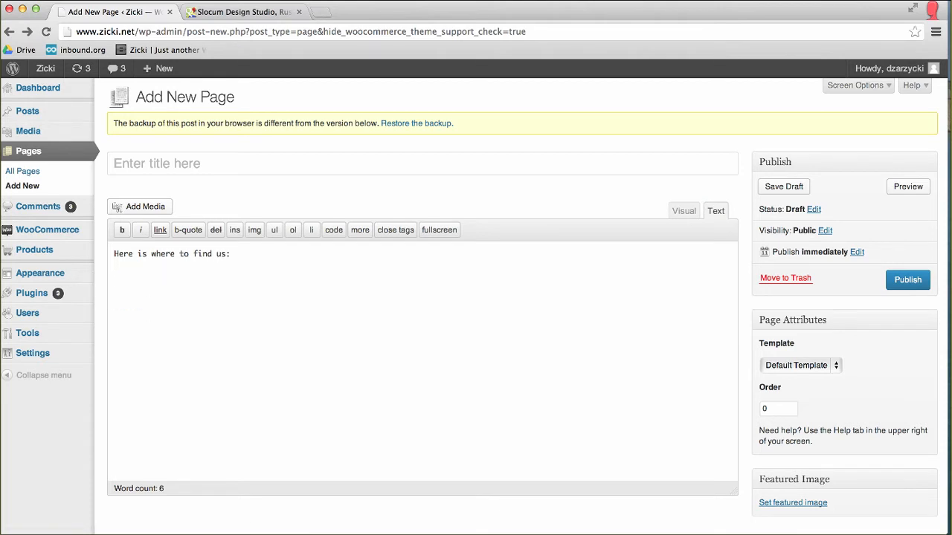
pyautogui.press('super+v')
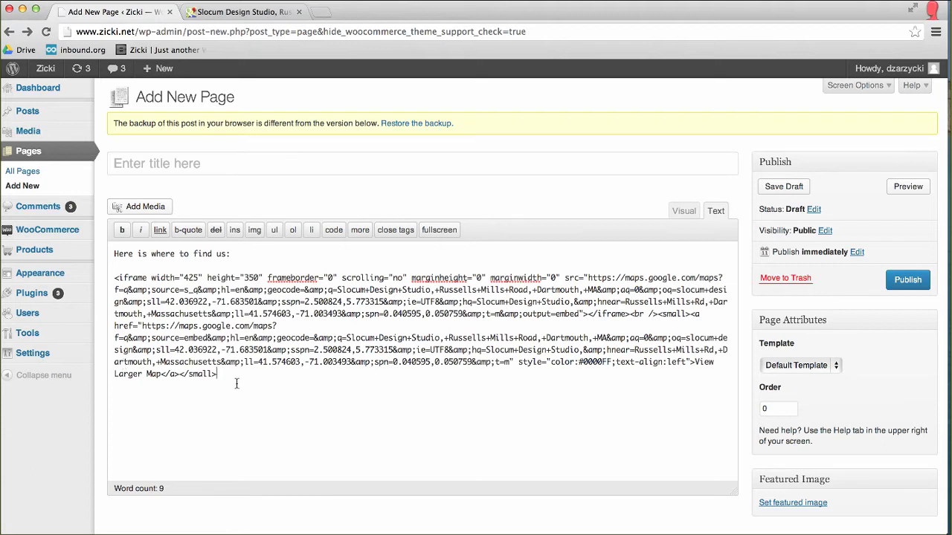
# Add an <hr> line above and another below the iframe map code in the page's HTML text, separated by blank lines
pyautogui.press('Return')
pyautogui.write('<hr')
pyautogui.press('Return')
pyautogui.press('Return')
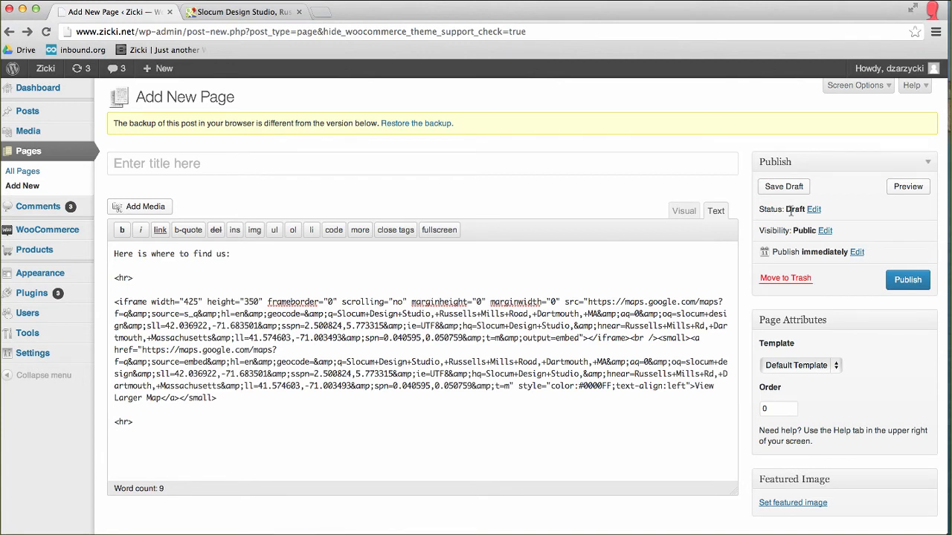
# Publish the page and view the live version, checking the embedded map between its horizontal rules
pyautogui.click(910, 284)
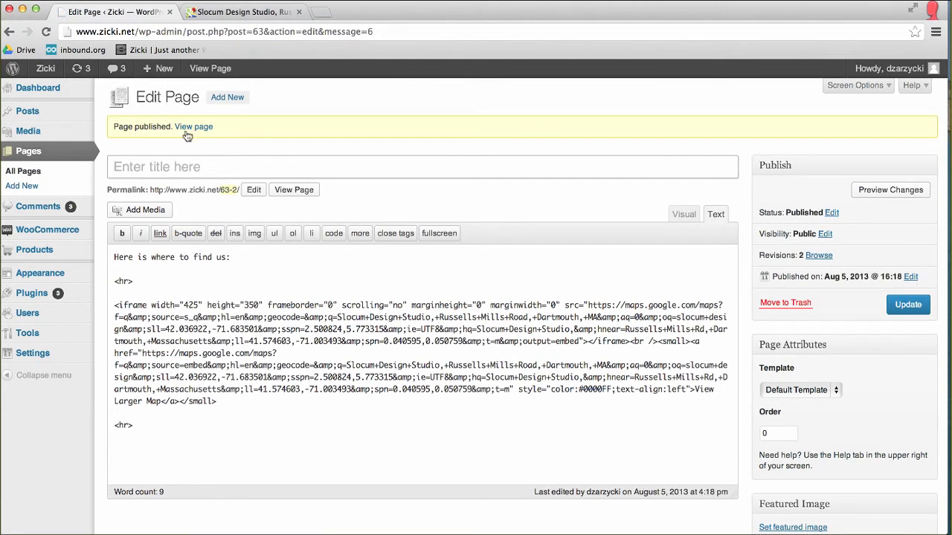
pyautogui.click(187, 128)
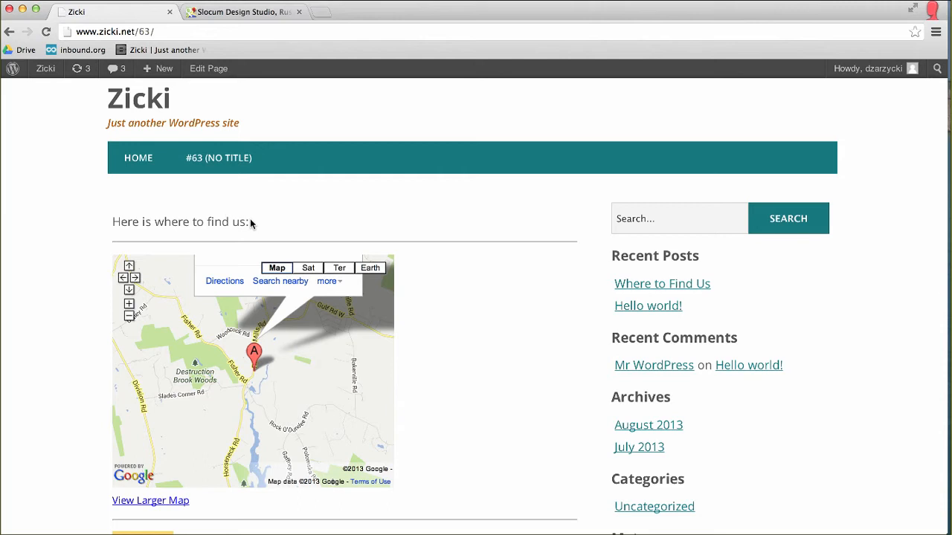
pyautogui.scroll(-4, 251, 220)
pyautogui.scroll(1, 251, 221)
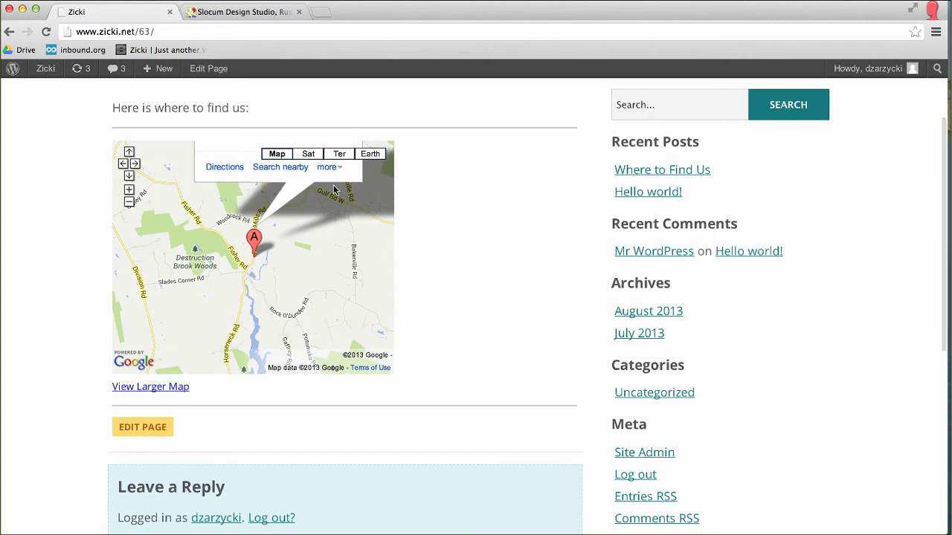
# Test the embedded map on the live page by zooming out three levels and back in, and open its Directions link
pyautogui.click(129, 204)
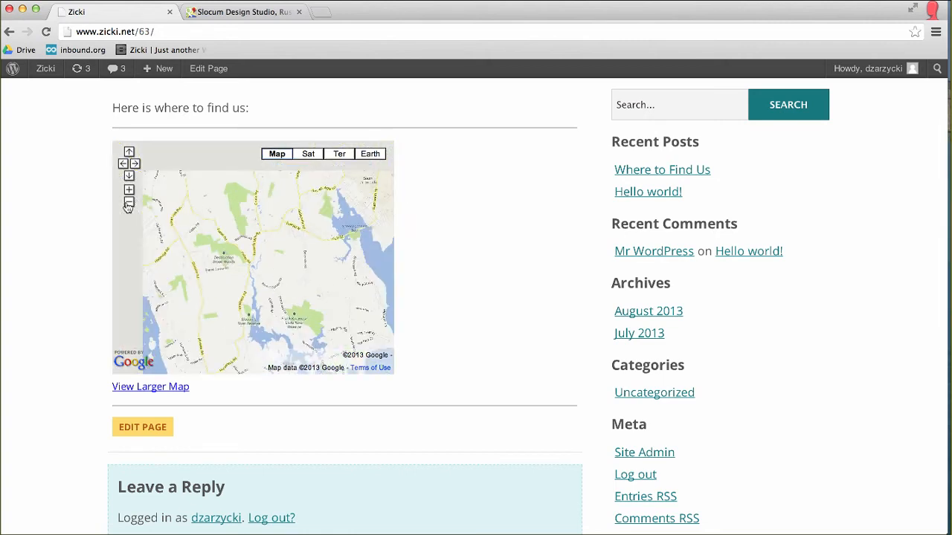
pyautogui.click(129, 204)
pyautogui.click(129, 204)
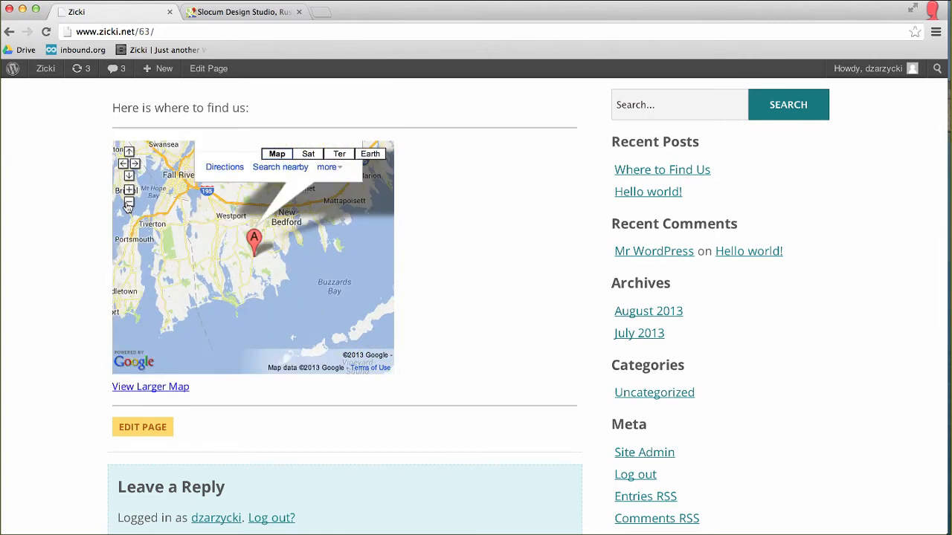
pyautogui.click(129, 191)
pyautogui.click(129, 190)
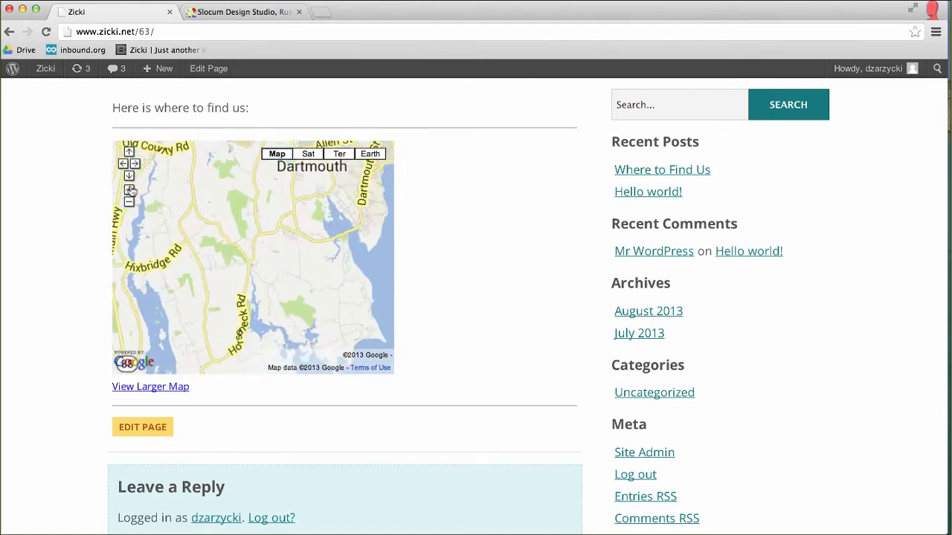
pyautogui.click(130, 190)
pyautogui.click(224, 167)
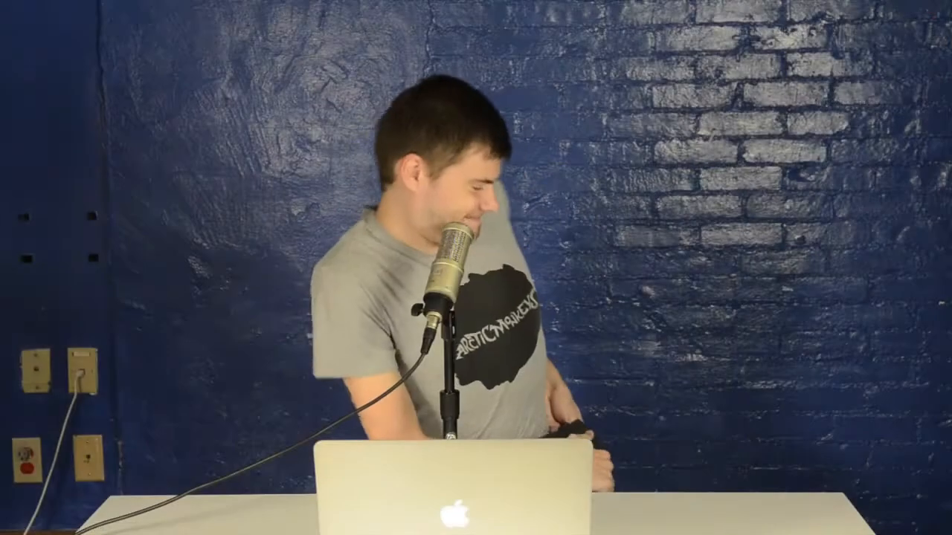